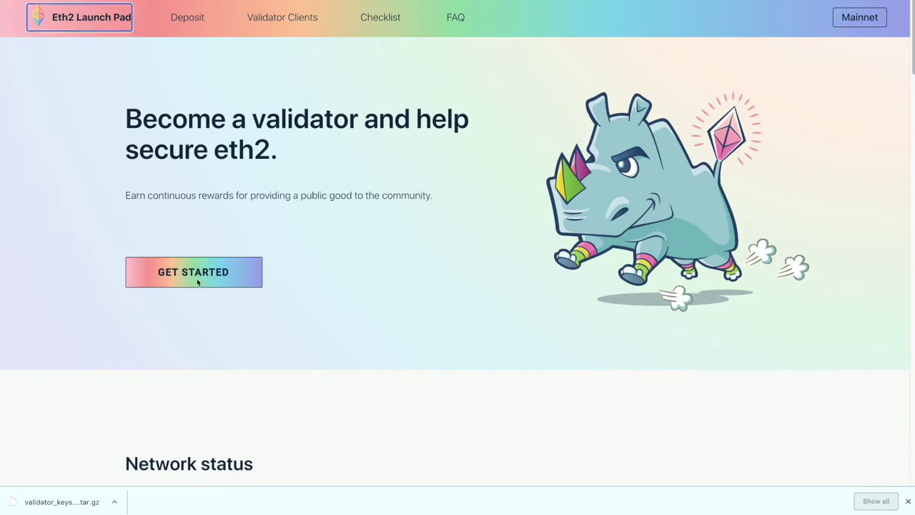
Start the validator deposit and accept the 32 ETH, responsibilities and slashing acknowledgements.
{"action": "left_click", "coordinate": [198, 281]}
{"action": "scroll", "coordinate": [503, 334], "scroll_direction": "down", "scroll_amount": 2}
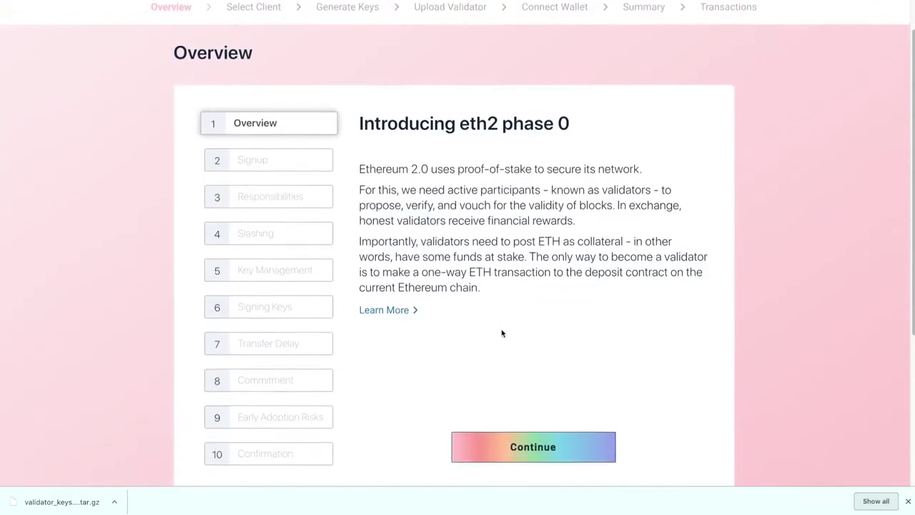
{"action": "left_click", "coordinate": [543, 425]}
{"action": "left_click", "coordinate": [543, 425]}
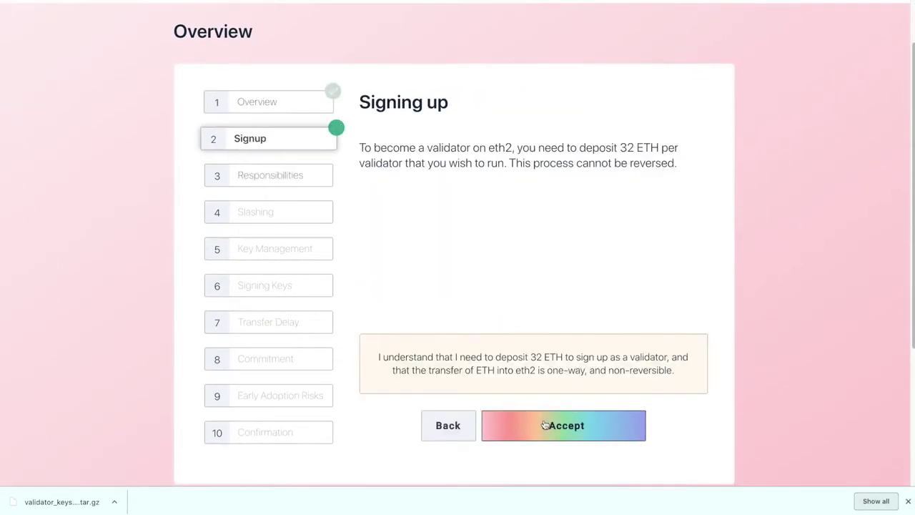
{"action": "left_click", "coordinate": [544, 425]}
{"action": "left_click", "coordinate": [544, 425]}
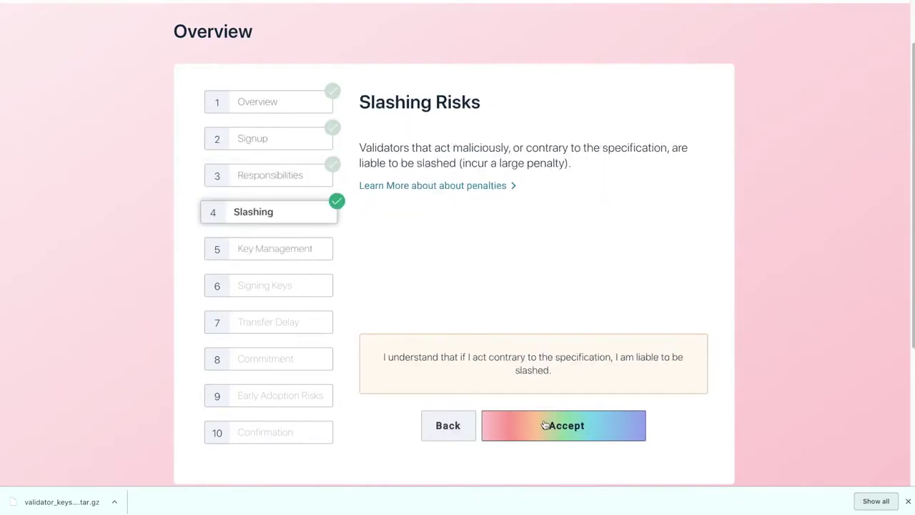
Accept the key management, signing keys, transfer delay, commitment and early adoption terms.
{"action": "left_click", "coordinate": [544, 425]}
{"action": "left_click", "coordinate": [544, 425]}
{"action": "left_click", "coordinate": [546, 425]}
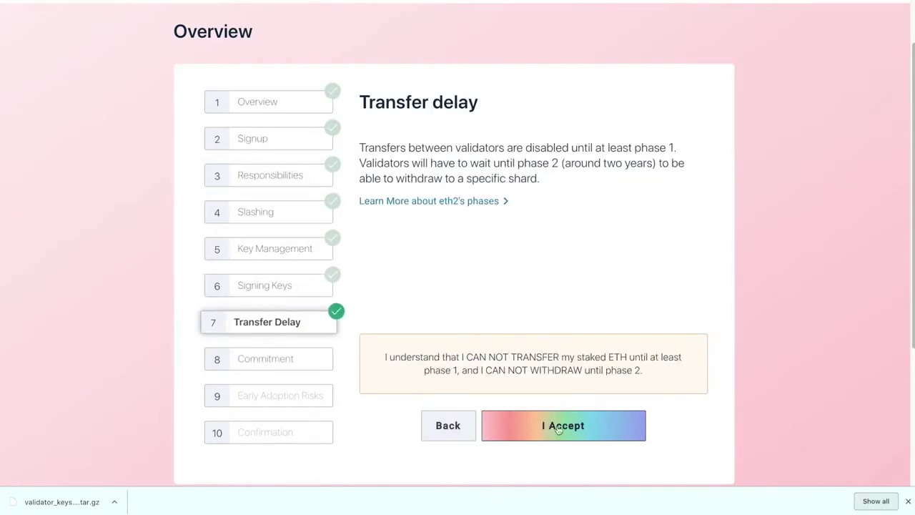
{"action": "left_click", "coordinate": [557, 429]}
{"action": "left_click", "coordinate": [563, 428]}
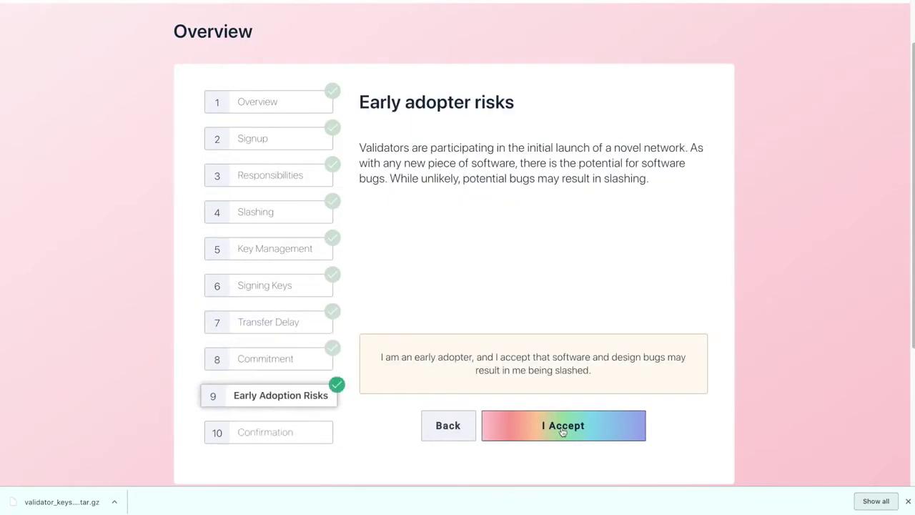
{"action": "left_click", "coordinate": [563, 429]}
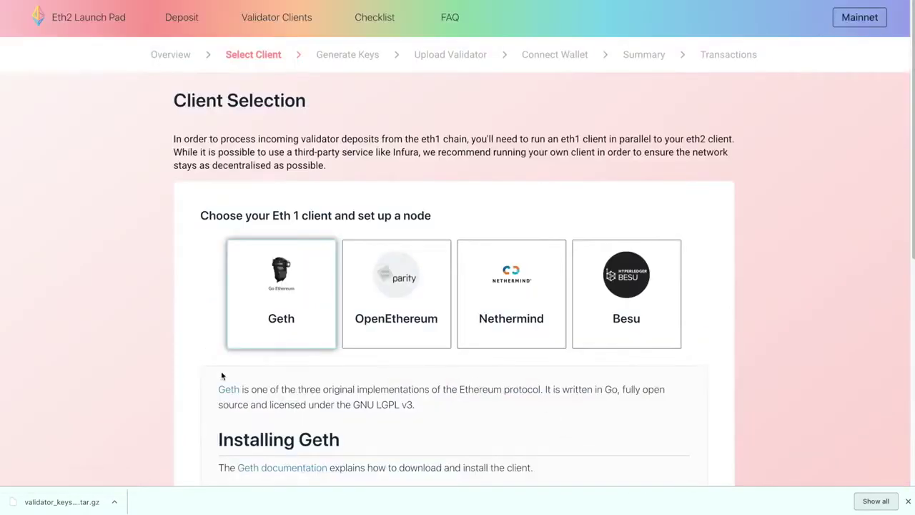
Choose Geth as the Eth1 client and Prysm as the Eth2 client, and set 1 validator (32 ETH).
{"action": "scroll", "coordinate": [384, 372], "scroll_direction": "down", "scroll_amount": 4}
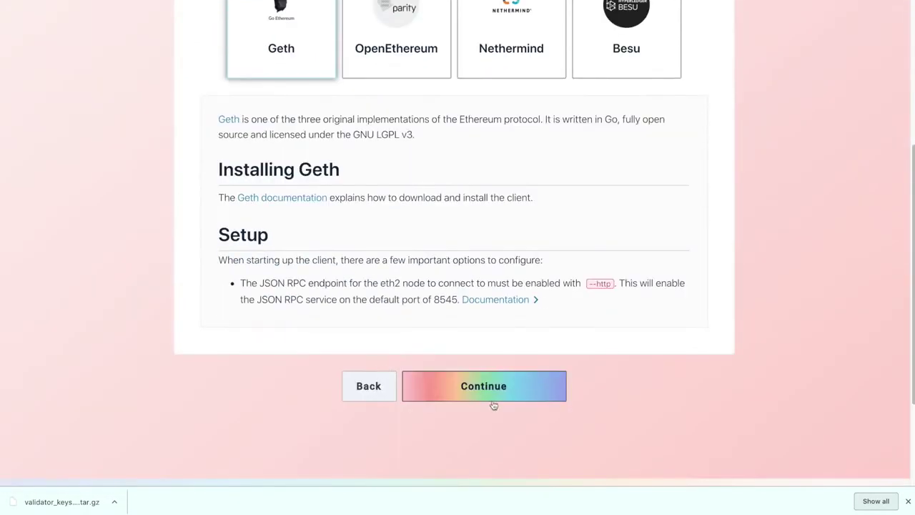
{"action": "left_click", "coordinate": [488, 398]}
{"action": "scroll", "coordinate": [491, 385], "scroll_direction": "down", "scroll_amount": 2}
{"action": "scroll", "coordinate": [491, 385], "scroll_direction": "down", "scroll_amount": 1}
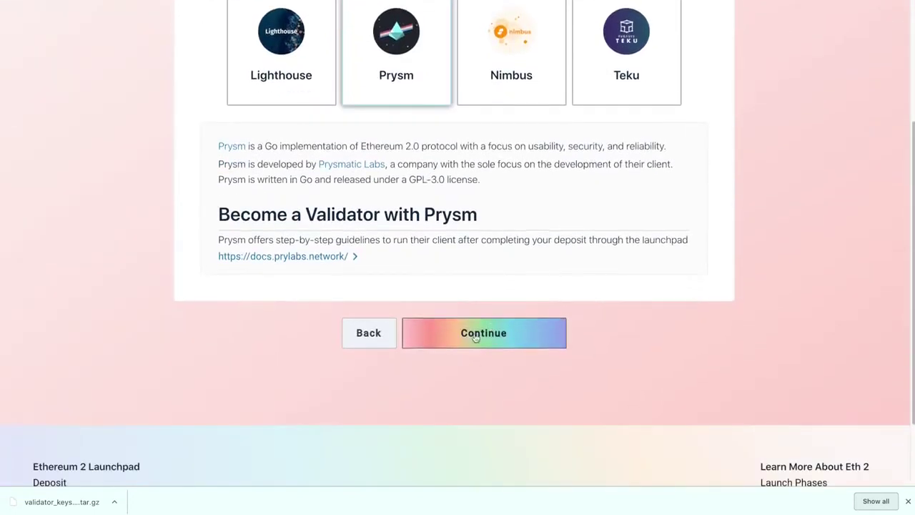
{"action": "left_click", "coordinate": [486, 334]}
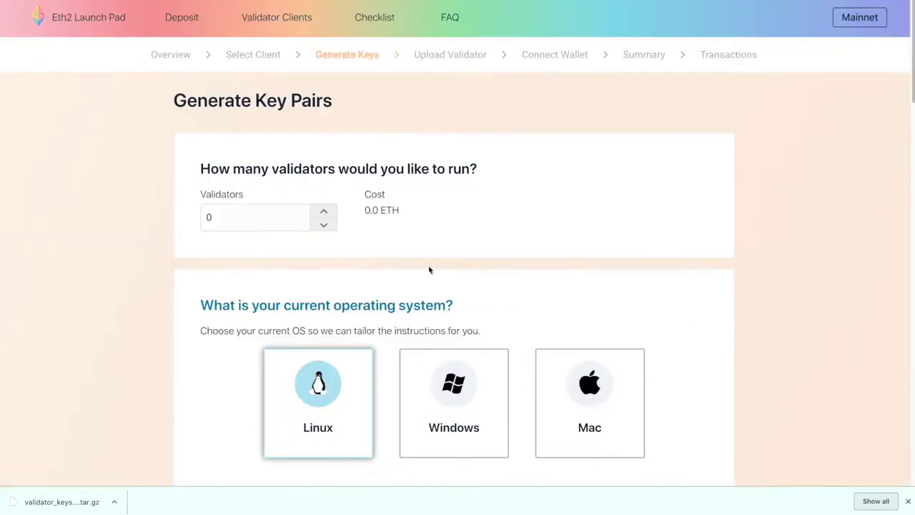
{"action": "left_click", "coordinate": [322, 212]}
{"action": "scroll", "coordinate": [414, 252], "scroll_direction": "down", "scroll_amount": 3}
{"action": "scroll", "coordinate": [414, 251], "scroll_direction": "down", "scroll_amount": 2}
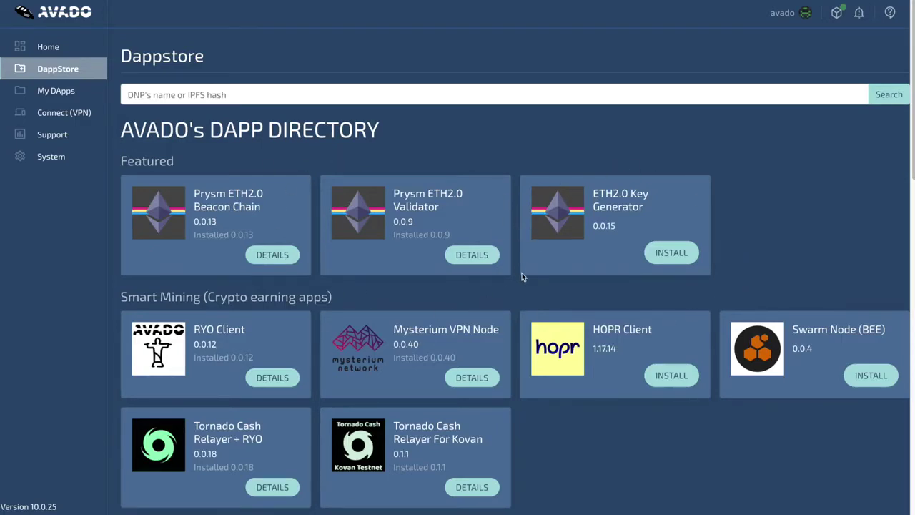
Install ETH2.0 Key Generator 0.0.15 from its DappStore details page.
{"action": "left_click", "coordinate": [683, 253]}
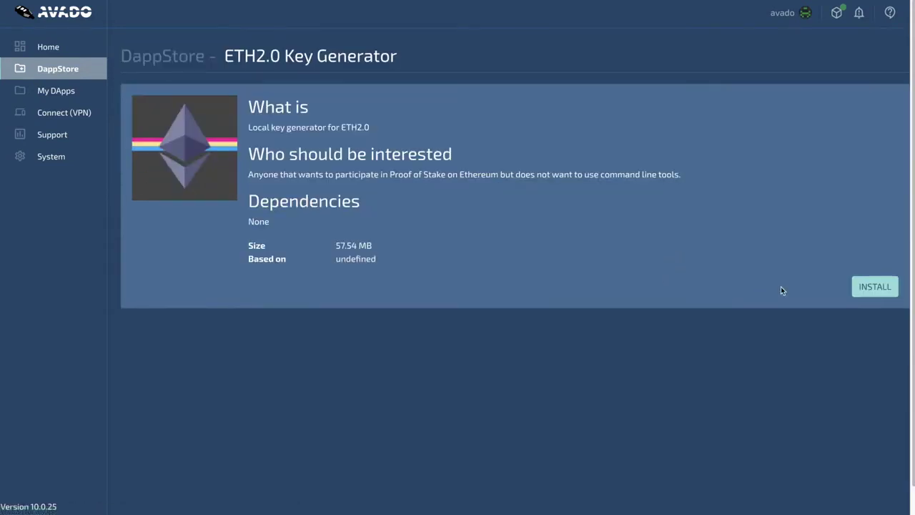
{"action": "left_click", "coordinate": [875, 287]}
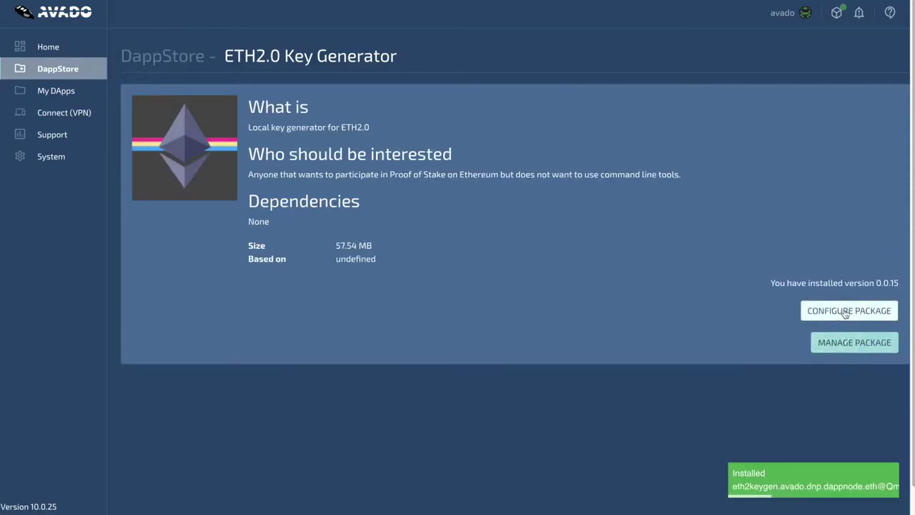
In the key generator configuration, enter and confirm the staking key password for one english-mnemonic key.
{"action": "left_click", "coordinate": [845, 311]}
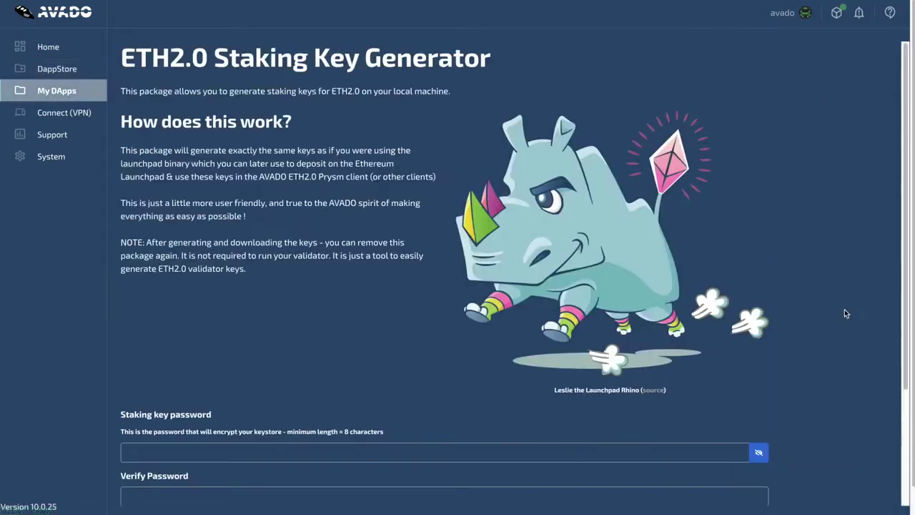
{"action": "scroll", "coordinate": [724, 264], "scroll_direction": "down", "scroll_amount": 1}
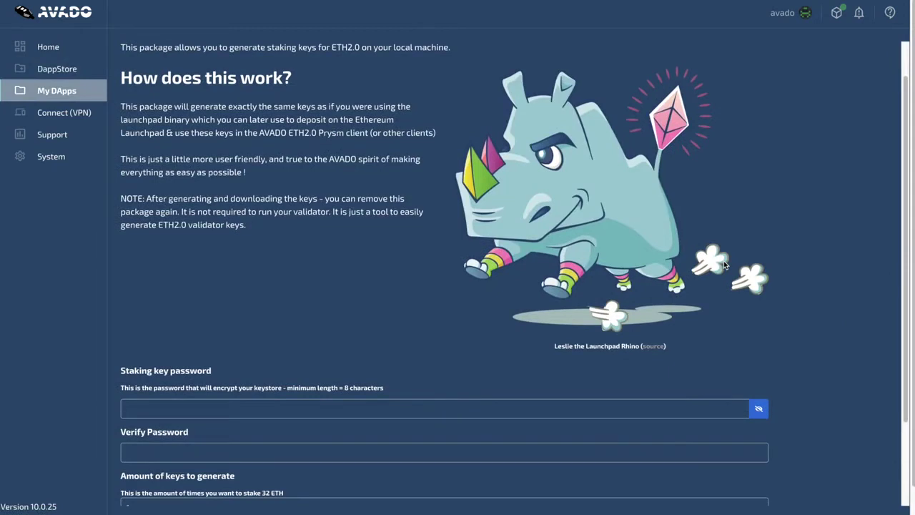
{"action": "key", "text": "Tab"}
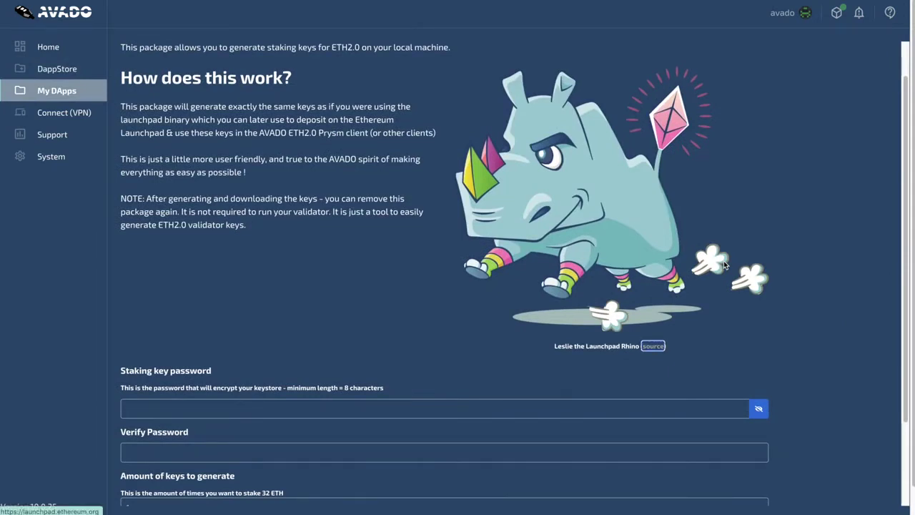
{"action": "key", "text": "Tab"}
{"action": "type", "text": "•••••"}
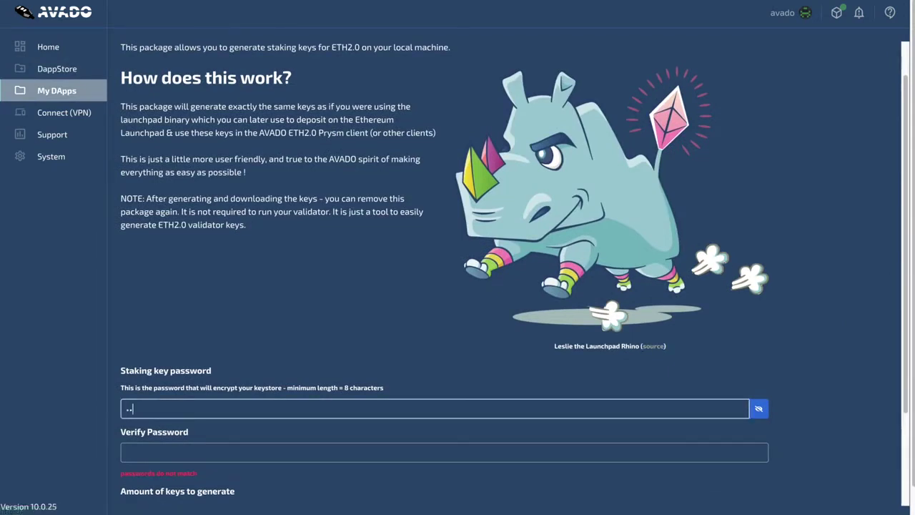
{"action": "key", "text": "Tab"}
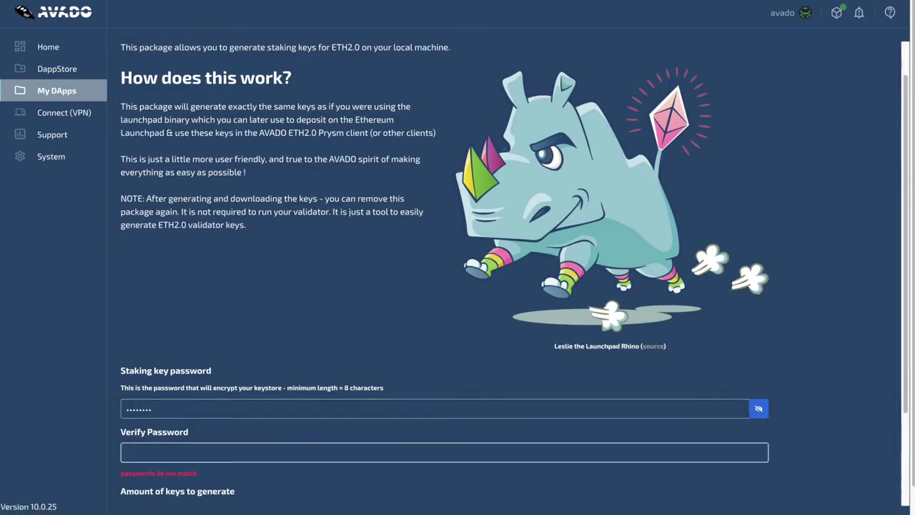
{"action": "type", "text": "••••••••"}
{"action": "left_click_drag", "start_coordinate": [903, 350], "coordinate": [905, 441]}
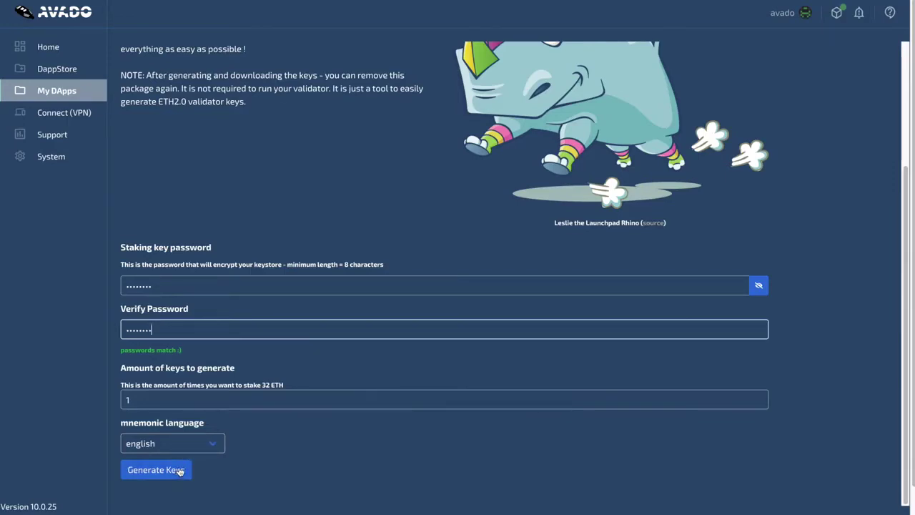
Generate the validator keys and save the validator_keys archive to disk.
{"action": "left_click", "coordinate": [129, 473]}
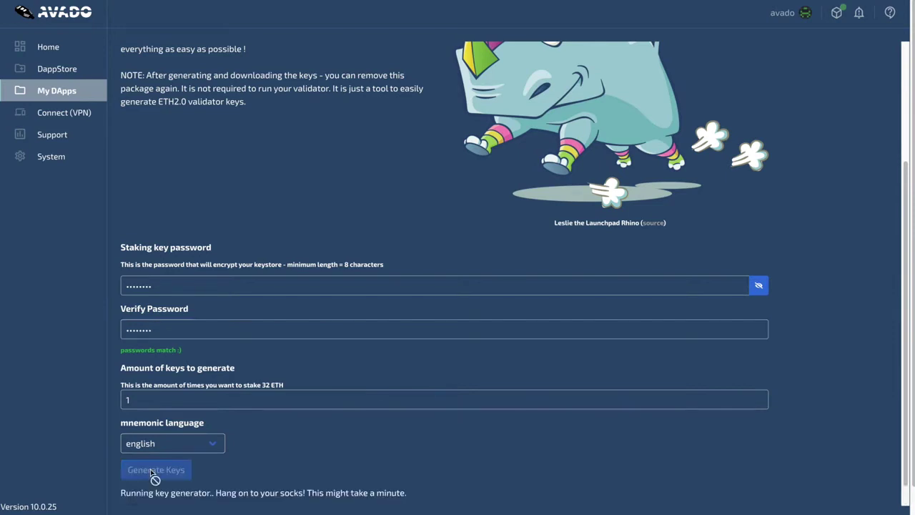
{"action": "scroll", "coordinate": [327, 443], "scroll_direction": "down", "scroll_amount": 1}
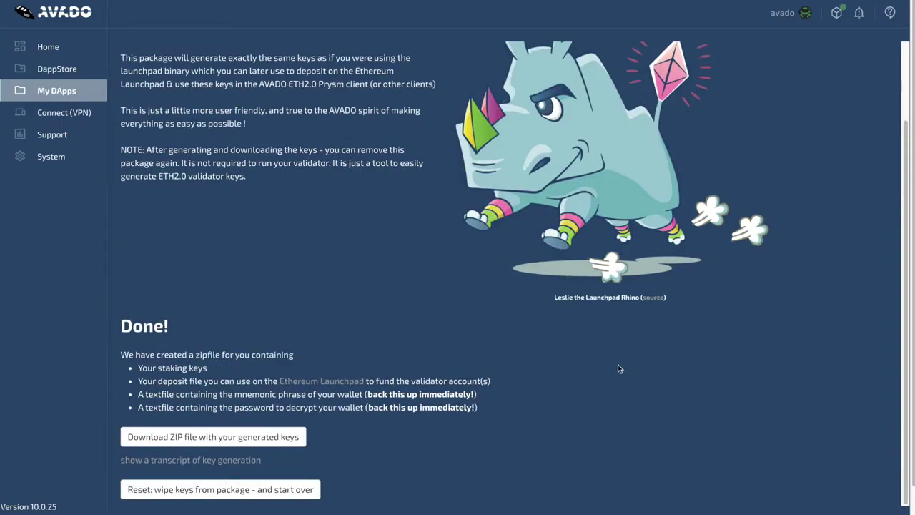
{"action": "left_click", "coordinate": [196, 438]}
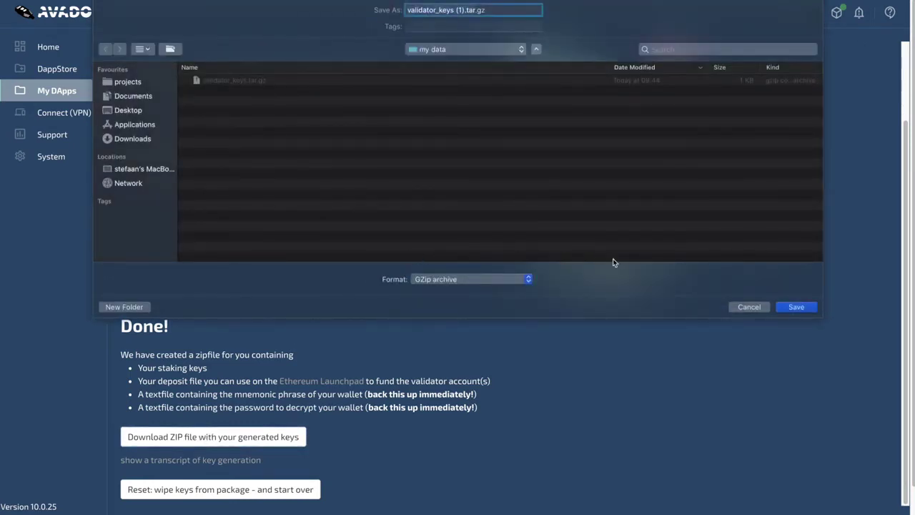
{"action": "left_click", "coordinate": [800, 309]}
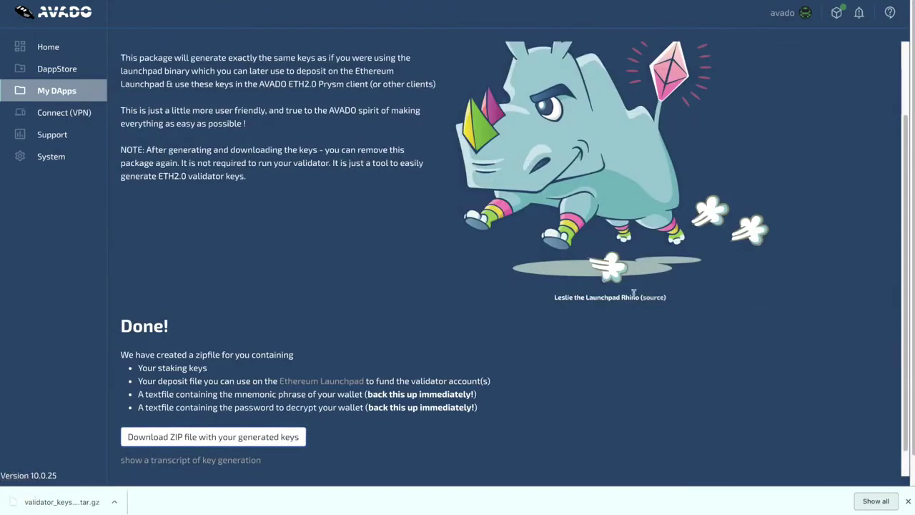
Read through the key-generation transcript, wipe the keys from the package, and return to the Launchpad.
{"action": "scroll", "coordinate": [403, 365], "scroll_direction": "down", "scroll_amount": 1}
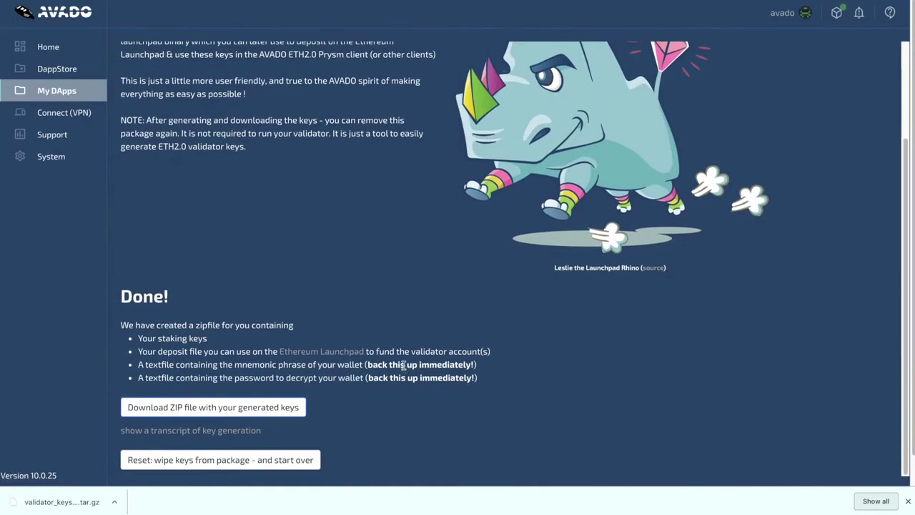
{"action": "left_click", "coordinate": [175, 430]}
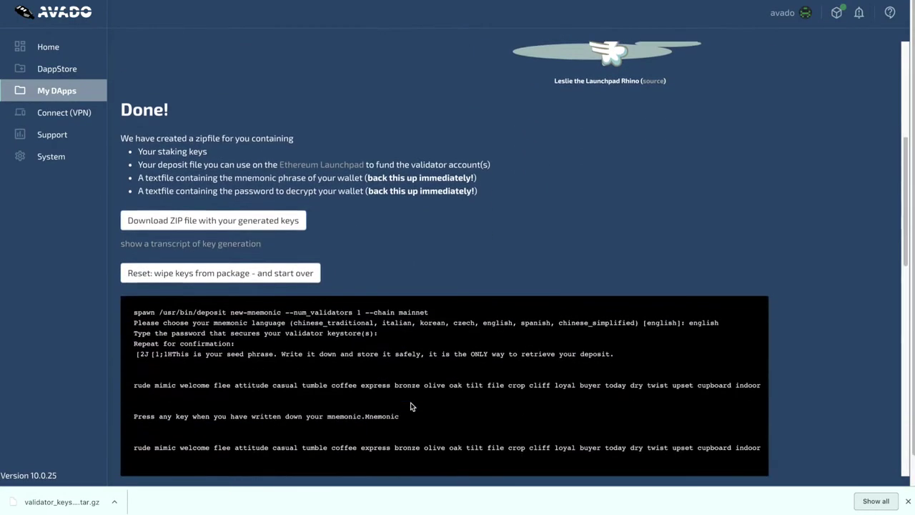
{"action": "scroll", "coordinate": [322, 343], "scroll_direction": "down", "scroll_amount": 4}
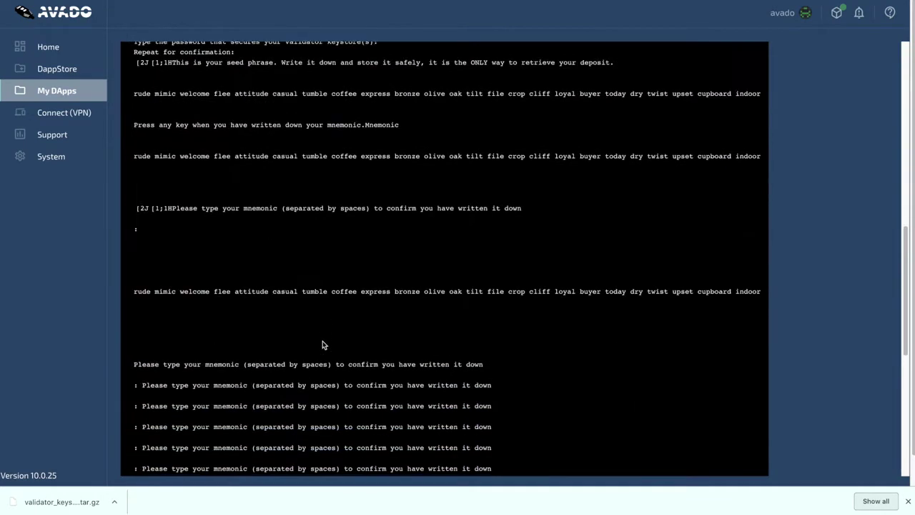
{"action": "scroll", "coordinate": [323, 344], "scroll_direction": "down", "scroll_amount": 4}
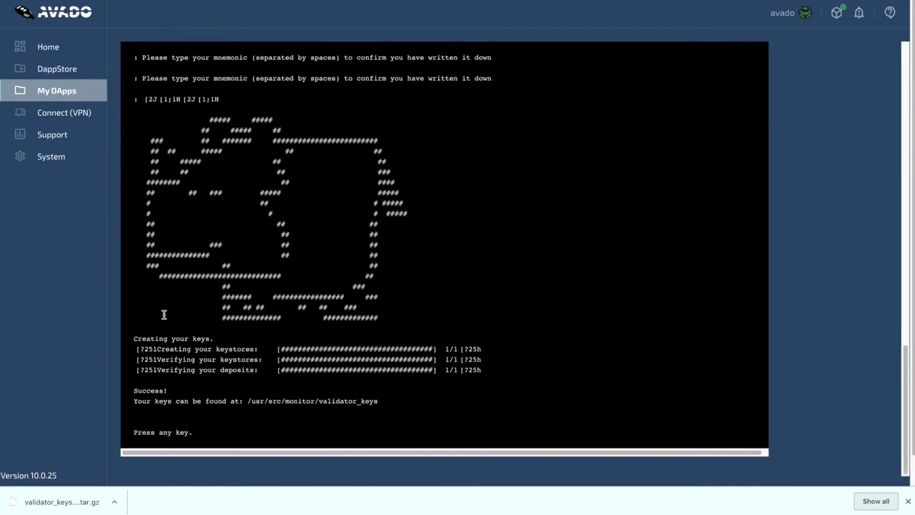
{"action": "scroll", "coordinate": [393, 367], "scroll_direction": "up", "scroll_amount": 10}
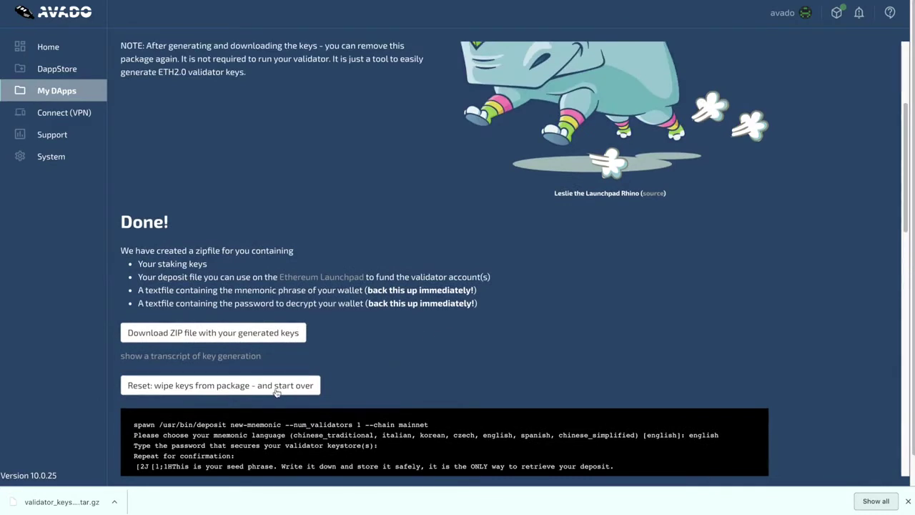
{"action": "left_click", "coordinate": [246, 386]}
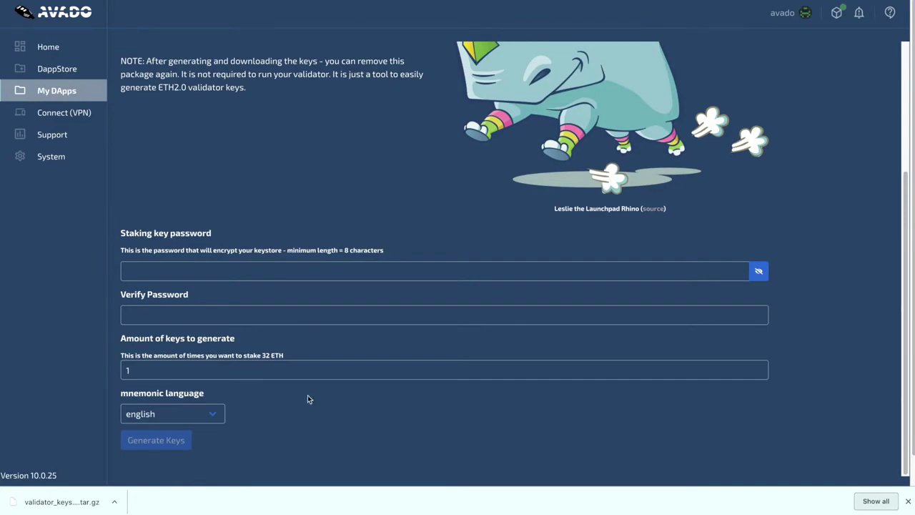
{"action": "key", "text": "ctrl+Tab"}
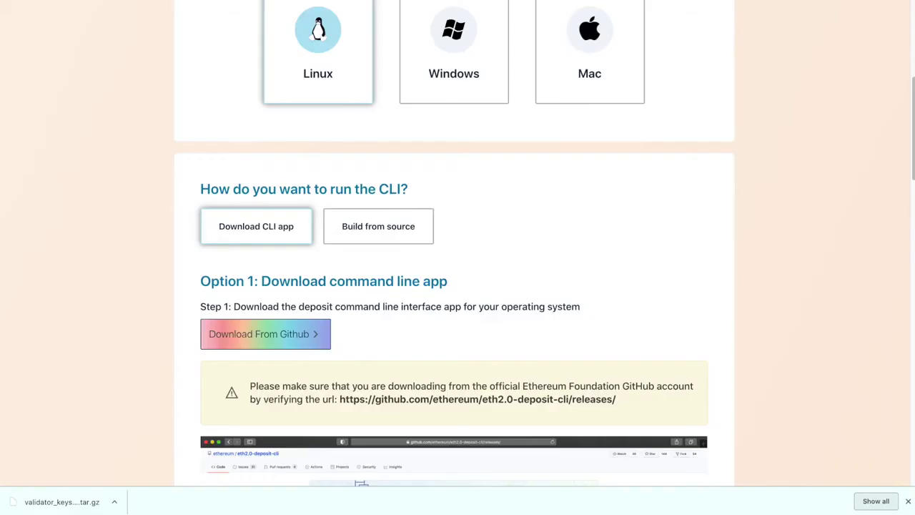
Tick 'I am keeping my key(s) safe' and continue to Upload Deposit File.
{"action": "scroll", "coordinate": [555, 319], "scroll_direction": "down", "scroll_amount": 10}
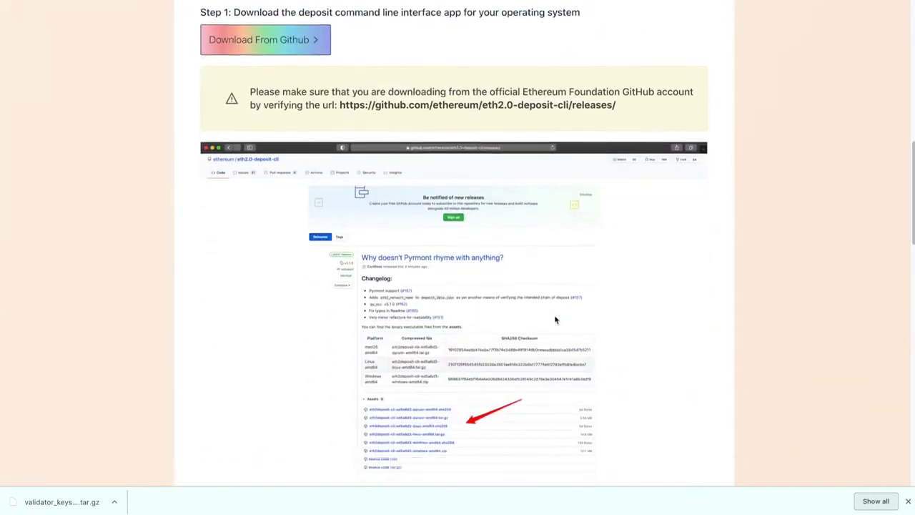
{"action": "scroll", "coordinate": [555, 320], "scroll_direction": "down", "scroll_amount": 9}
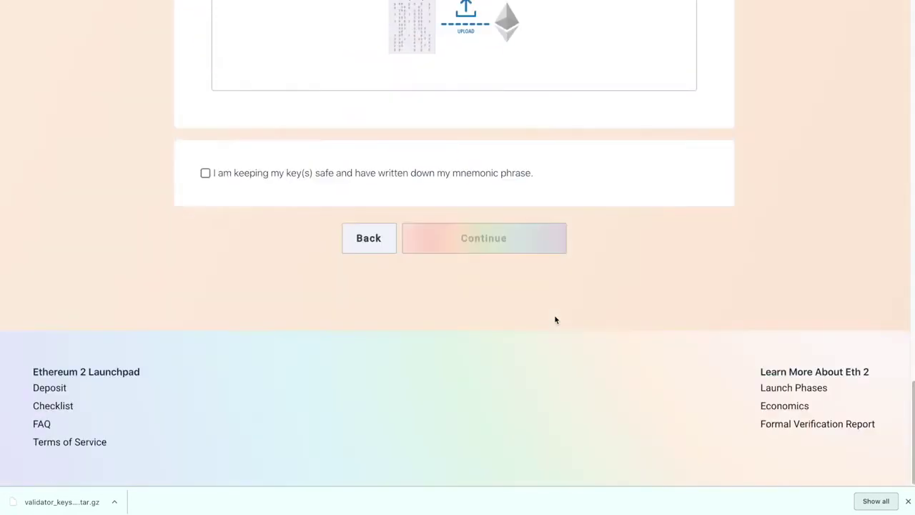
{"action": "left_click", "coordinate": [245, 176]}
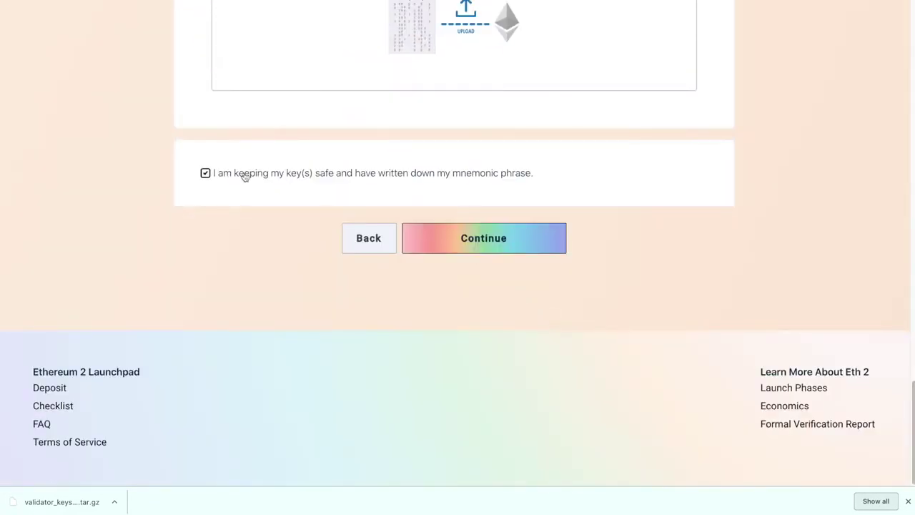
{"action": "left_click", "coordinate": [488, 239]}
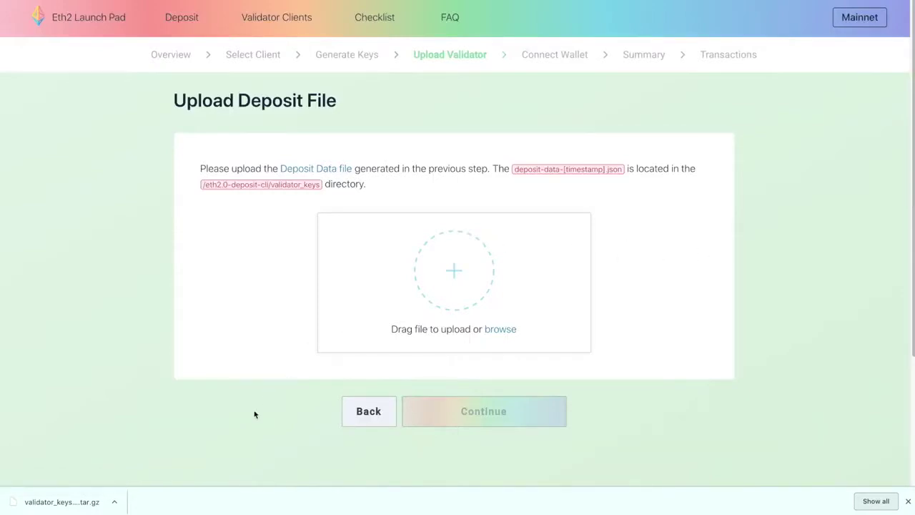
Drag deposit_data-1606990039.json from the extracted validator_keys folder onto the upload area and continue.
{"action": "left_click", "coordinate": [113, 501]}
{"action": "left_click", "coordinate": [147, 464]}
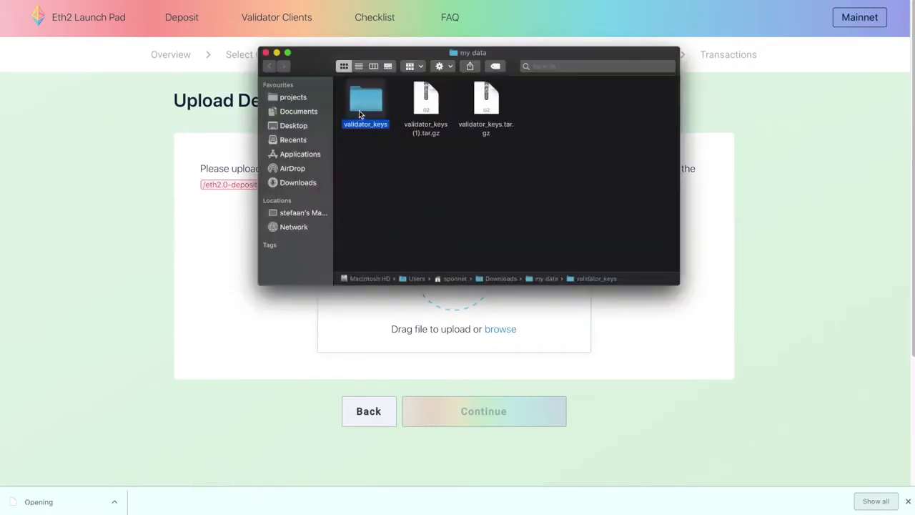
{"action": "double_click", "coordinate": [361, 106]}
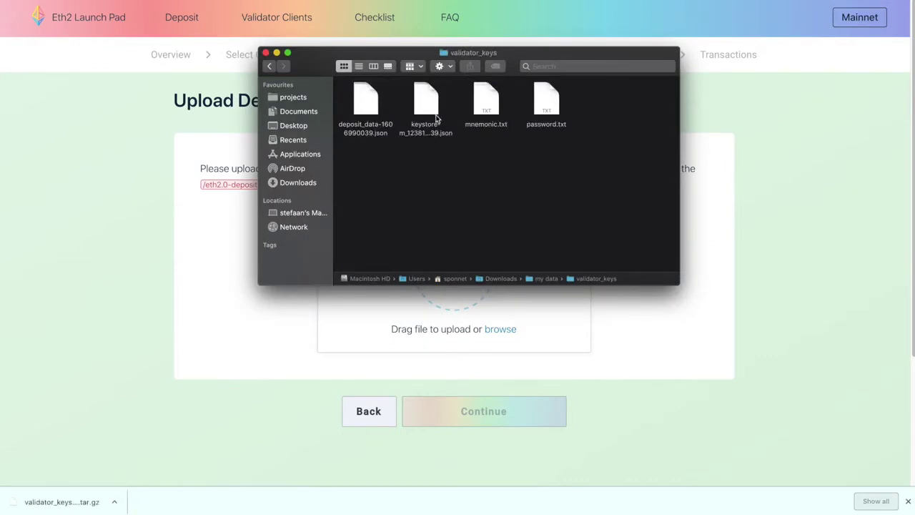
{"action": "left_click", "coordinate": [384, 124]}
{"action": "left_click_drag", "start_coordinate": [384, 125], "coordinate": [459, 316]}
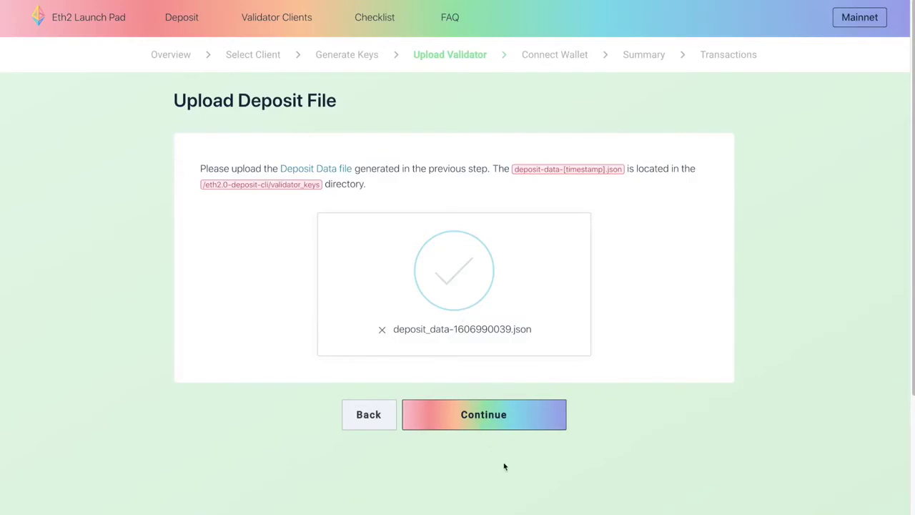
{"action": "left_click", "coordinate": [486, 420]}
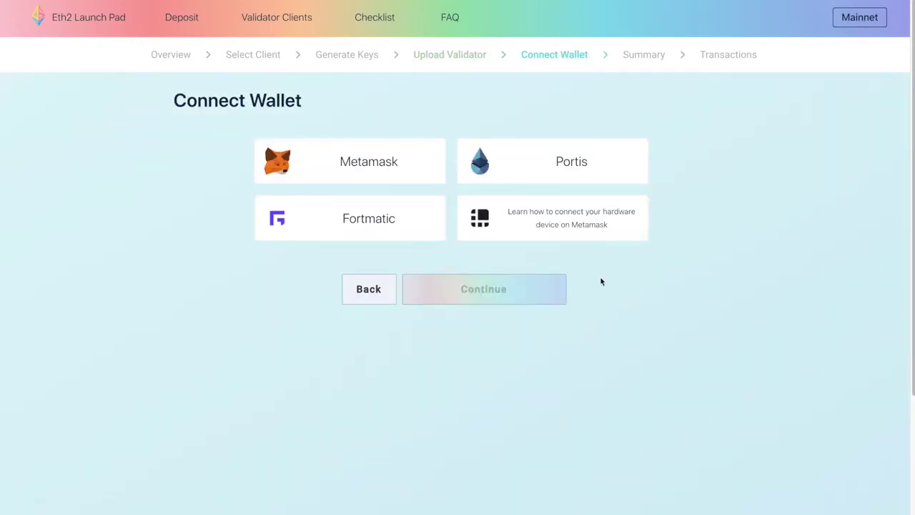
Connect Metamask, tick every summary warning, and initiate the 32 ETH deposit transaction for one validator.
{"action": "left_click", "coordinate": [389, 172]}
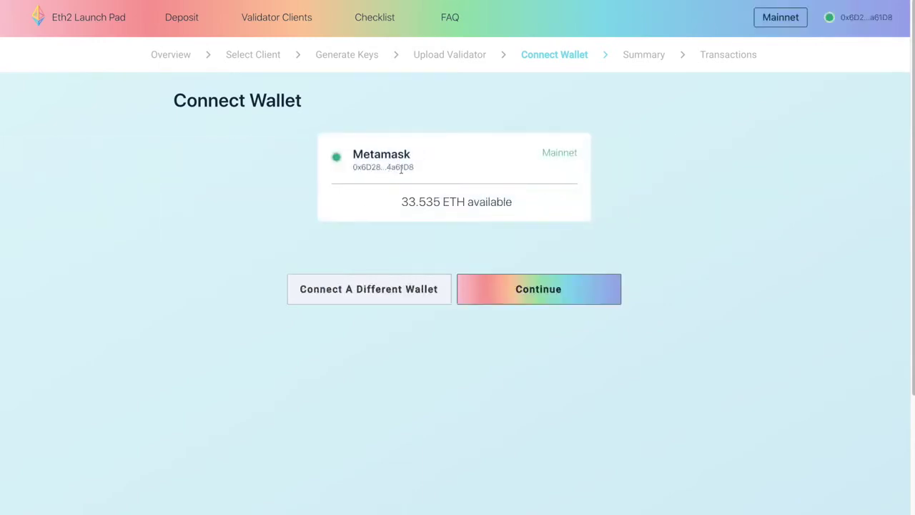
{"action": "left_click", "coordinate": [544, 297]}
{"action": "left_click", "coordinate": [206, 335]}
{"action": "left_click", "coordinate": [206, 359]}
{"action": "left_click", "coordinate": [205, 384]}
{"action": "scroll", "coordinate": [236, 372], "scroll_direction": "down", "scroll_amount": 4}
{"action": "left_click", "coordinate": [206, 328]}
{"action": "scroll", "coordinate": [250, 368], "scroll_direction": "down", "scroll_amount": 4}
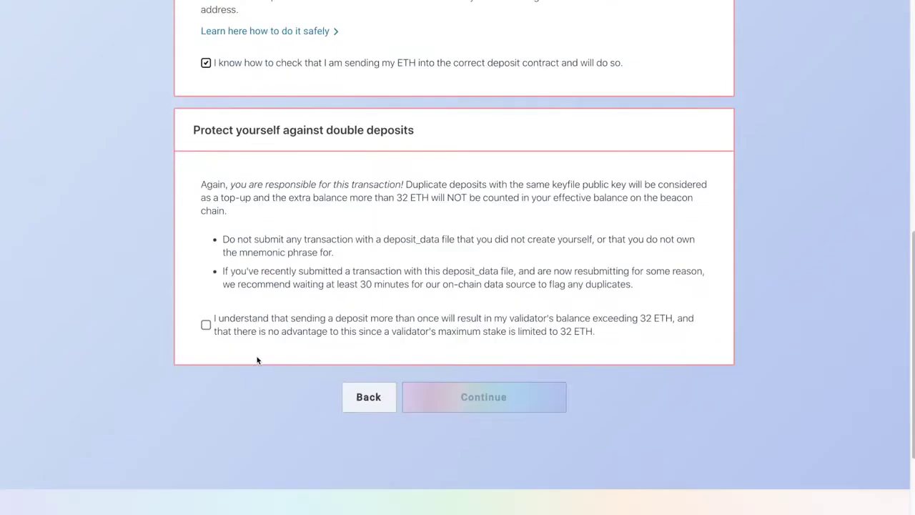
{"action": "left_click", "coordinate": [206, 324]}
{"action": "left_click", "coordinate": [504, 405]}
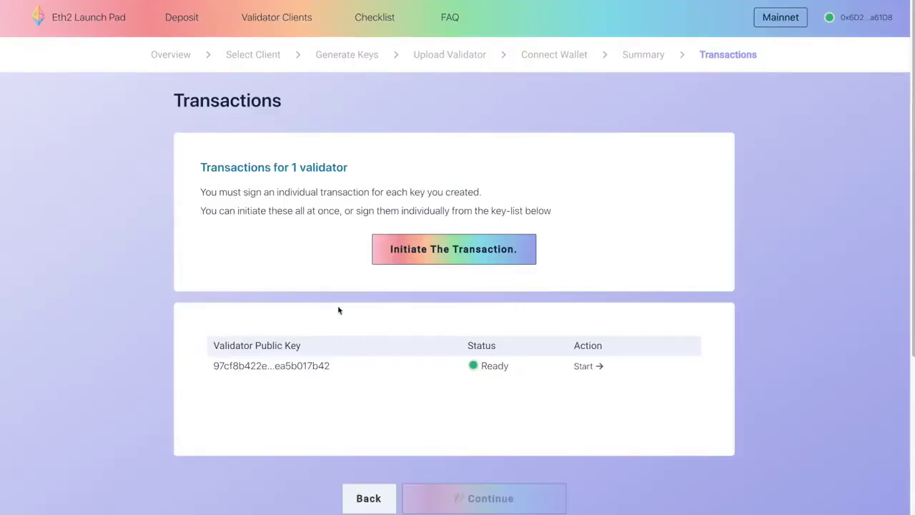
{"action": "left_click", "coordinate": [464, 260]}
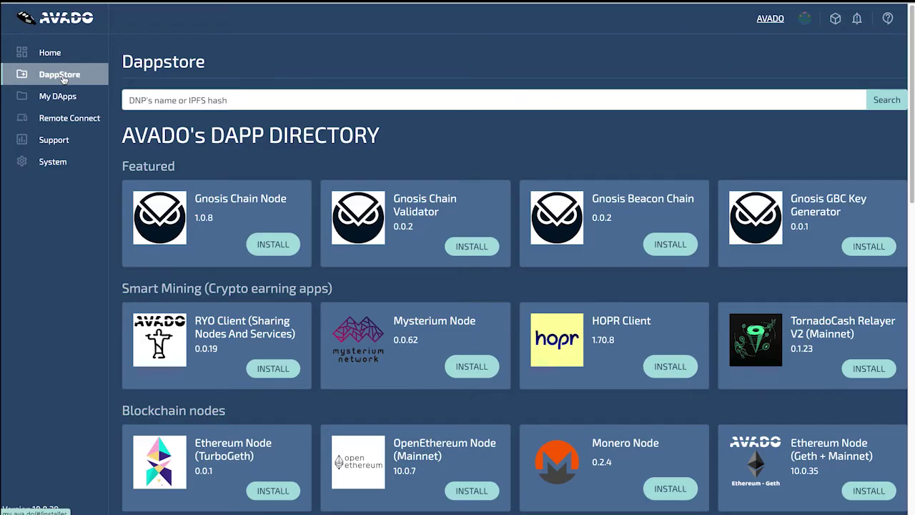
Install the Ethereum Node (Geth + Mainnet) package and go back to the DappStore.
{"action": "scroll", "coordinate": [539, 277], "scroll_direction": "down", "scroll_amount": 2}
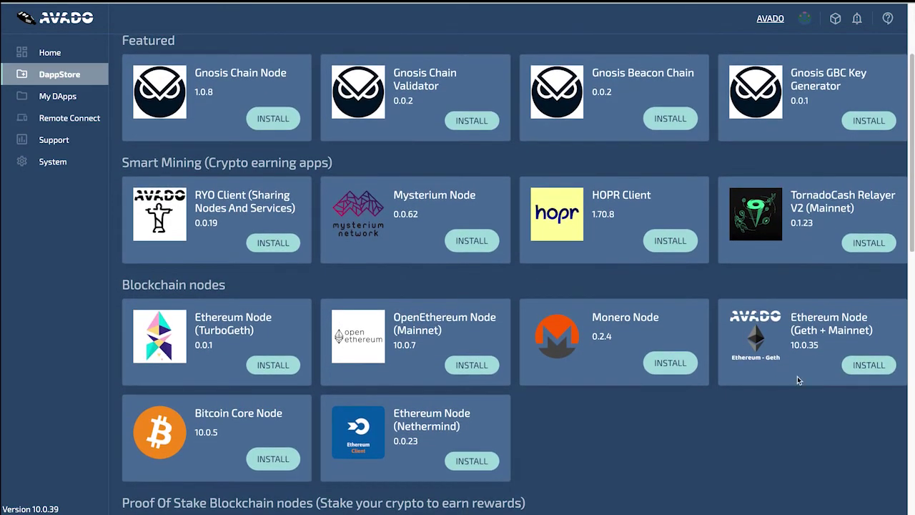
{"action": "left_click", "coordinate": [871, 366]}
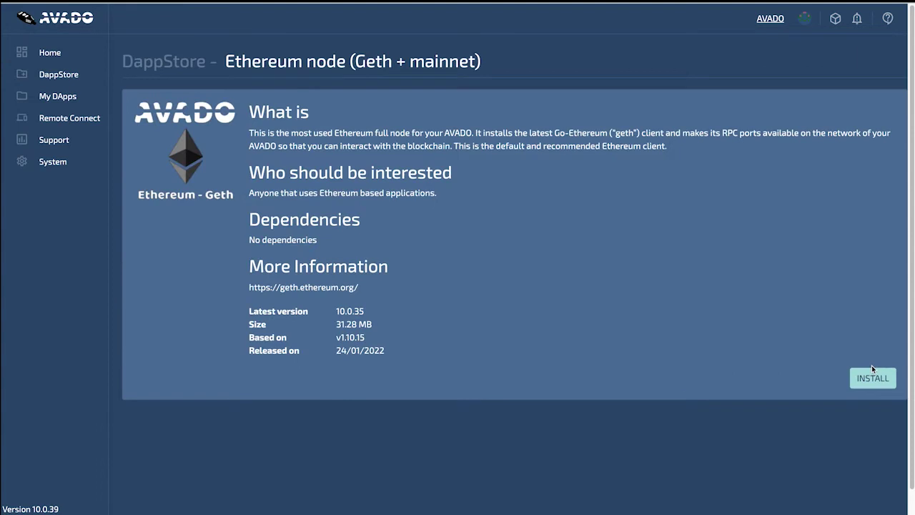
{"action": "left_click", "coordinate": [872, 378]}
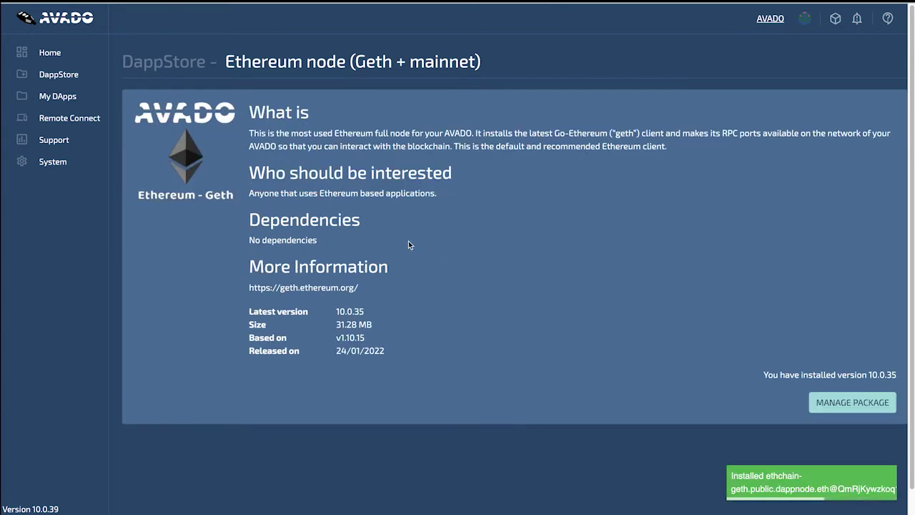
{"action": "left_click", "coordinate": [59, 75]}
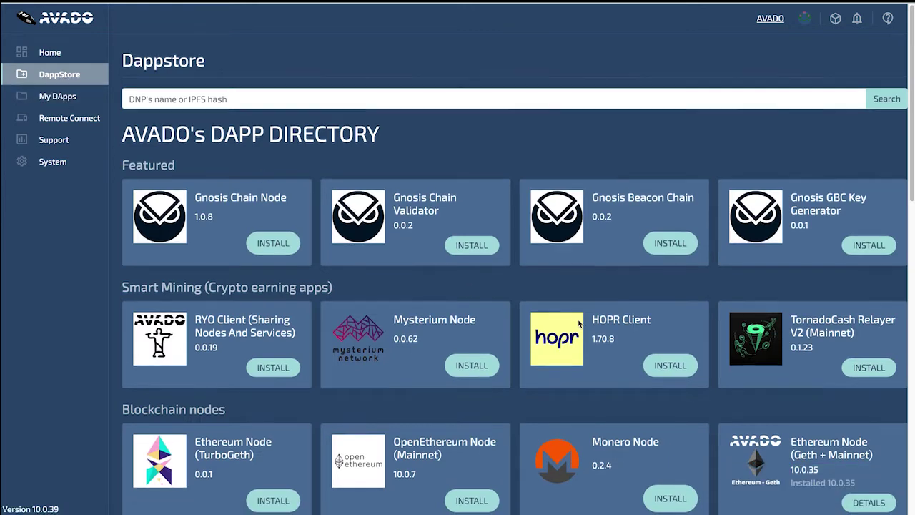
Install the Prysm ETH2.0 Validator package (version 0.0.38) from the DappStore's Proof Of Stake nodes.
{"action": "scroll", "coordinate": [579, 322], "scroll_direction": "down", "scroll_amount": 6}
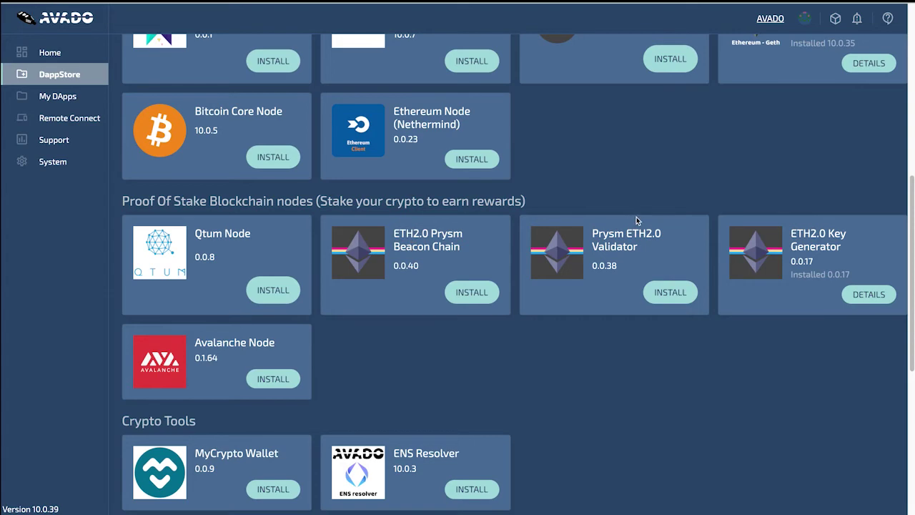
{"action": "left_click", "coordinate": [601, 233]}
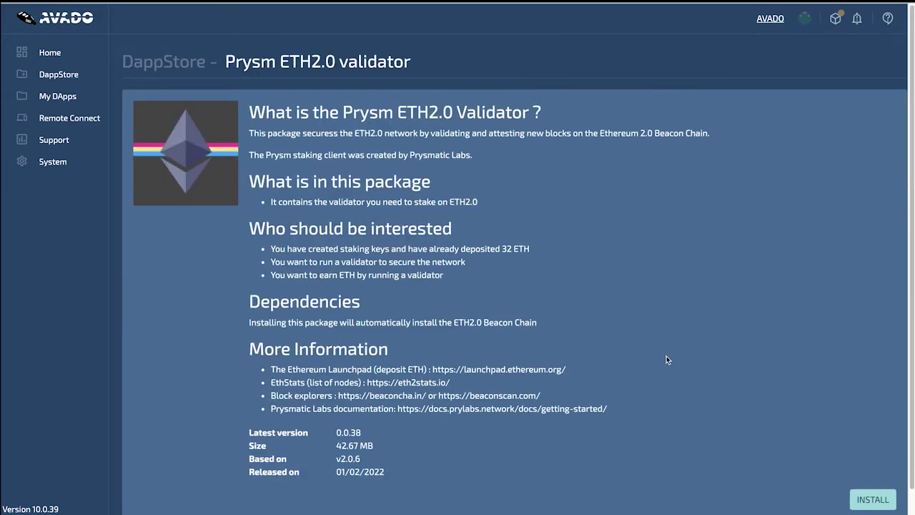
{"action": "scroll", "coordinate": [672, 359], "scroll_direction": "down", "scroll_amount": 1}
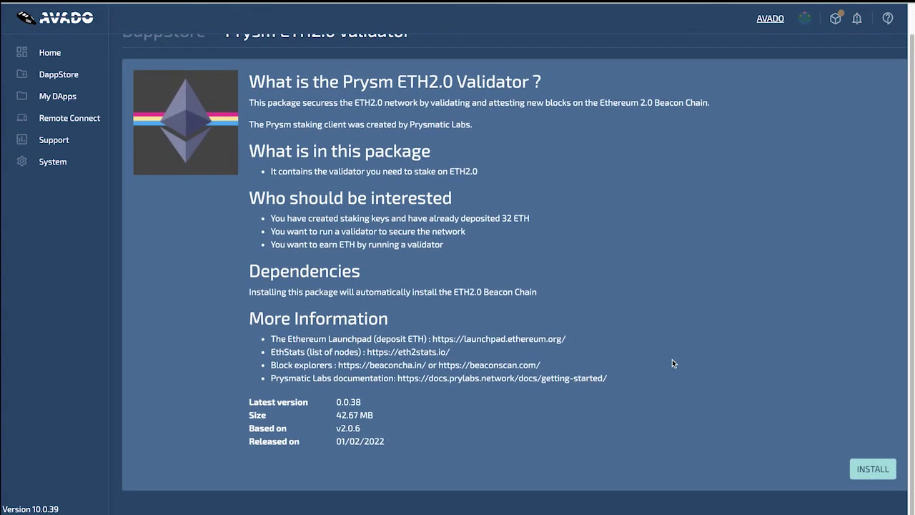
{"action": "left_click", "coordinate": [863, 469]}
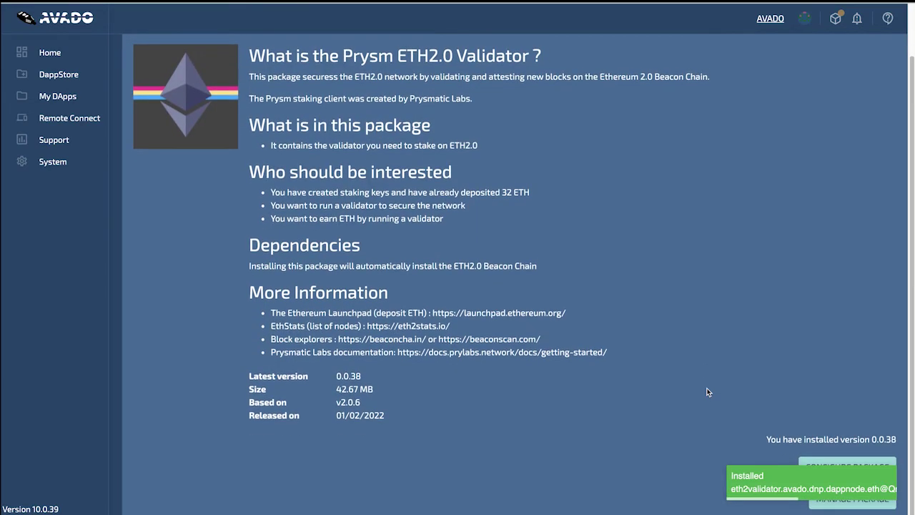
View the ETH2.0 Prysm beacon chain monitor's sync status, then go back to the Home overview.
{"action": "left_click", "coordinate": [45, 53]}
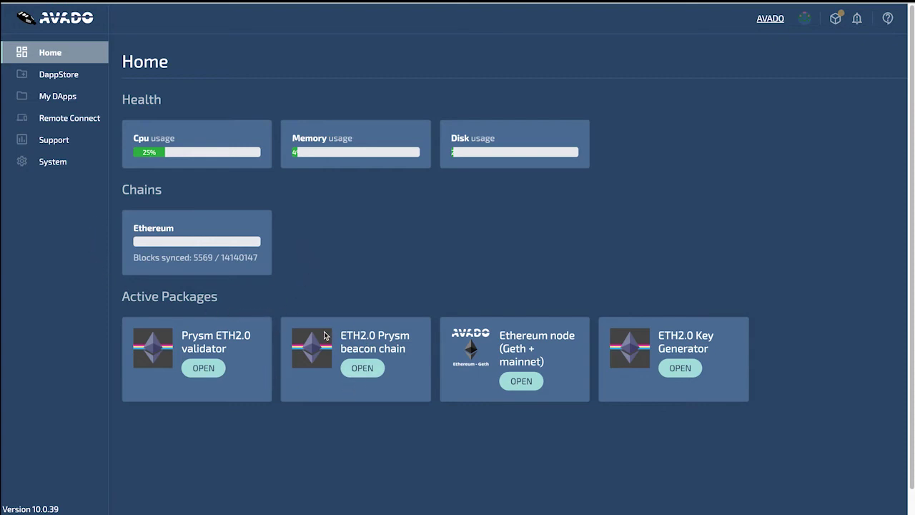
{"action": "left_click", "coordinate": [365, 371]}
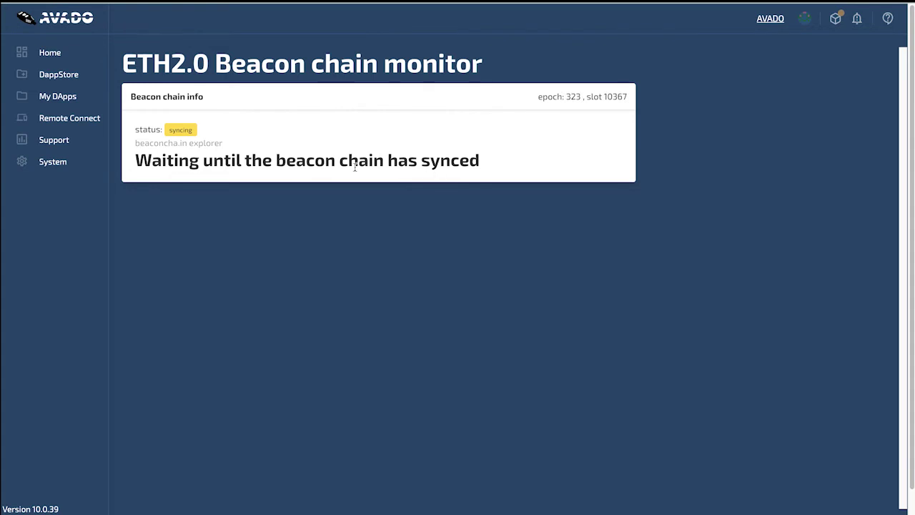
{"action": "left_click", "coordinate": [59, 59]}
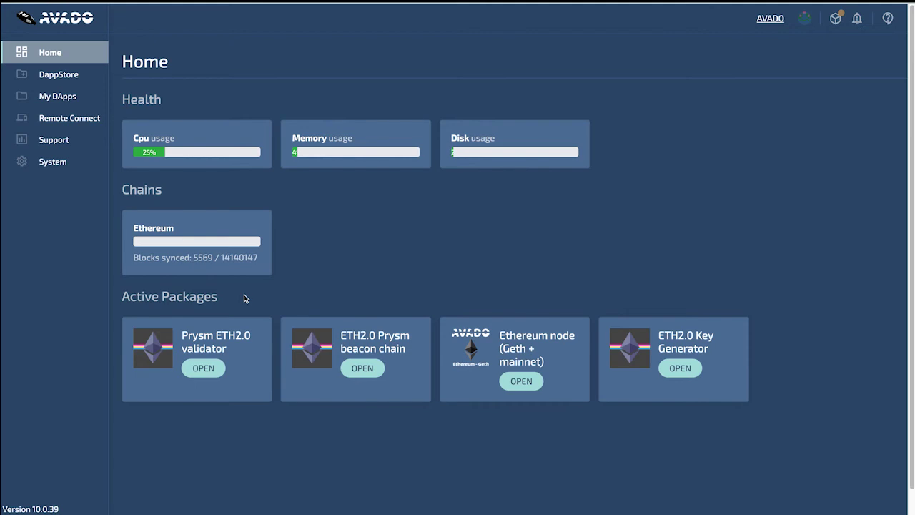
Open Prysm Web and import keystore-m_12381_3600_0_0_0-1643986010.json from the validator_keys folder.
{"action": "left_click", "coordinate": [204, 369]}
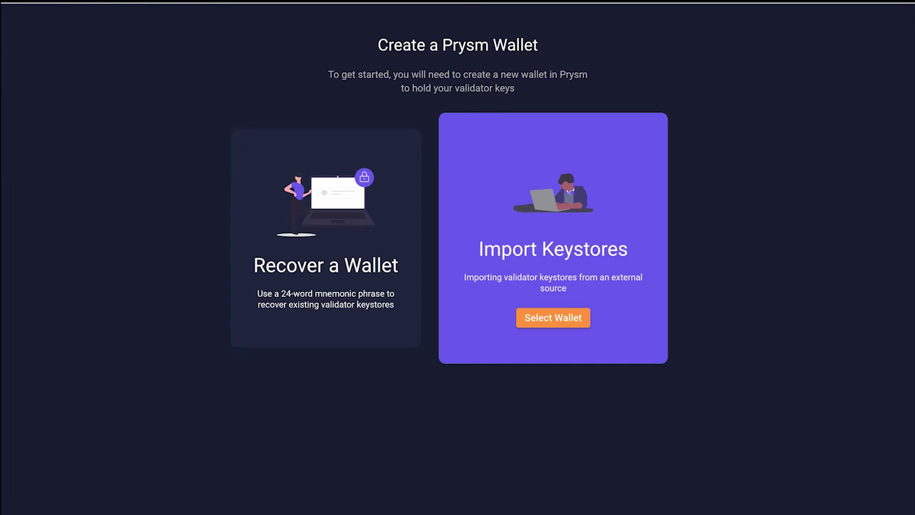
{"action": "left_click", "coordinate": [550, 323]}
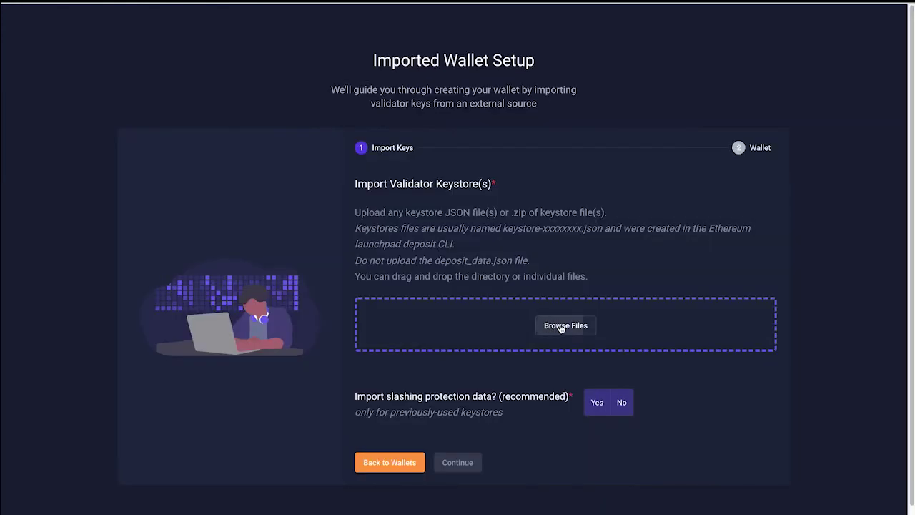
{"action": "left_click", "coordinate": [561, 327]}
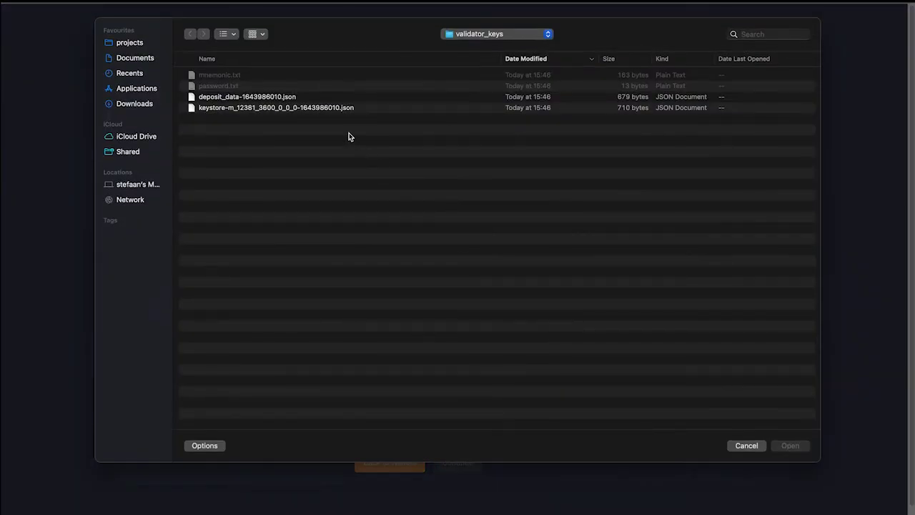
{"action": "left_click", "coordinate": [325, 109]}
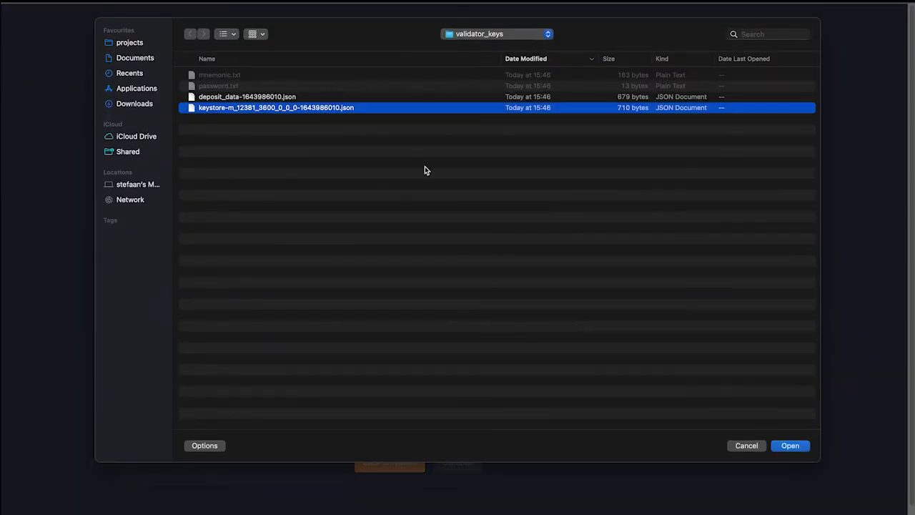
{"action": "left_click", "coordinate": [789, 446]}
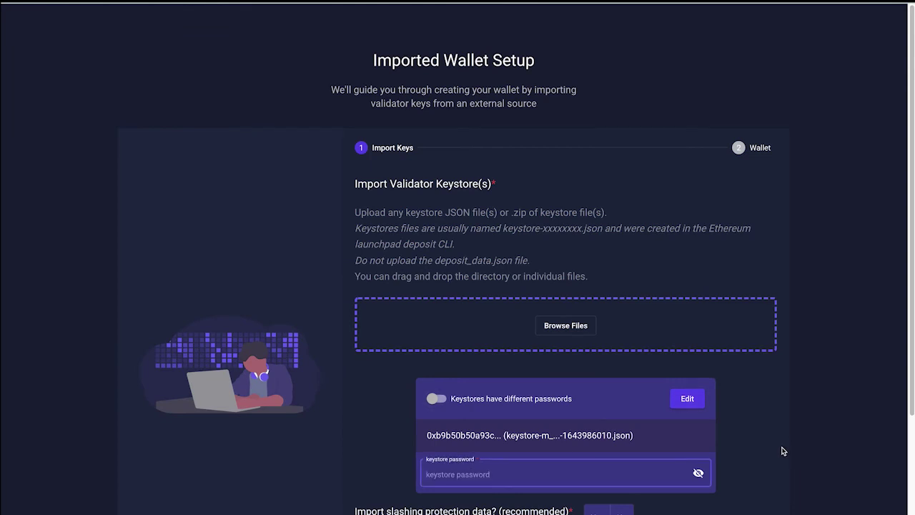
Enter the keystore password, answer No to slashing protection import, and continue to the Wallet step.
{"action": "type", "text": "p"}
{"action": "scroll", "coordinate": [770, 438], "scroll_direction": "down", "scroll_amount": 2}
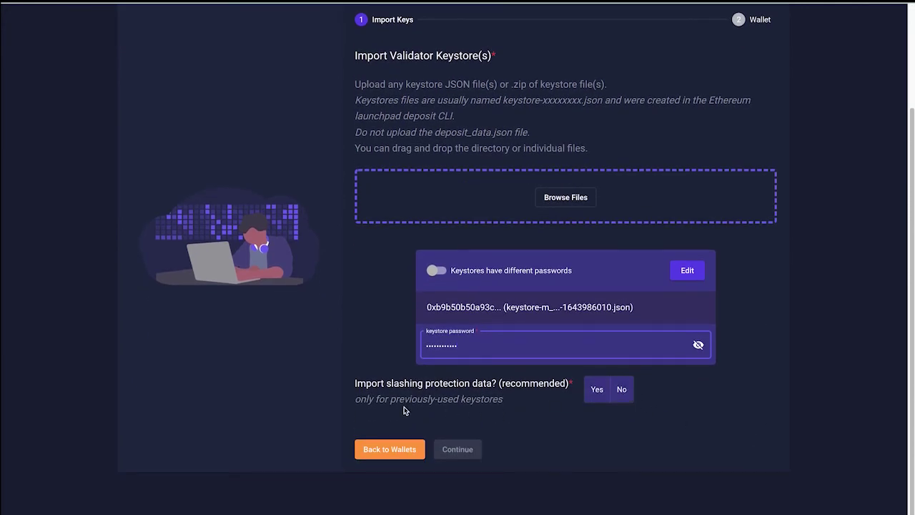
{"action": "left_click", "coordinate": [623, 393]}
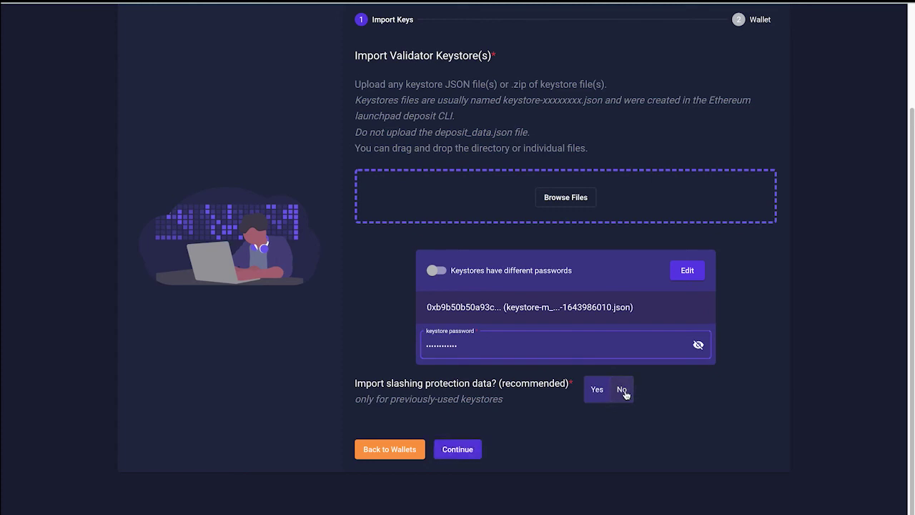
{"action": "left_click", "coordinate": [461, 453]}
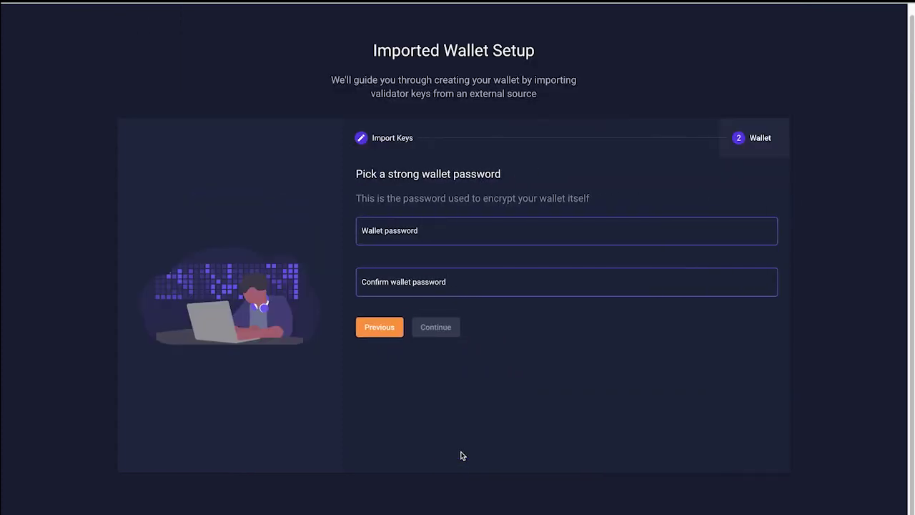
Enter and confirm the wallet password, create the wallet, and decline saving the password in the browser.
{"action": "left_click", "coordinate": [367, 233]}
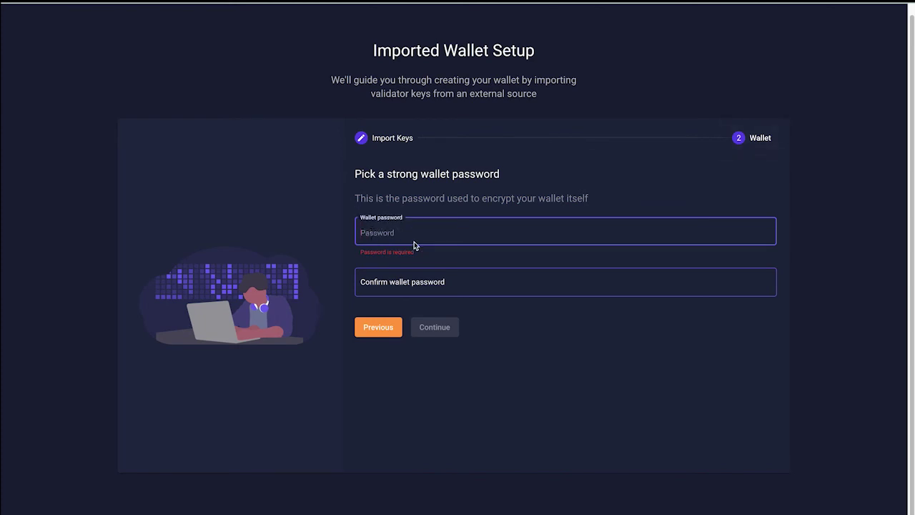
{"action": "type", "text": "••••••••••"}
{"action": "left_click", "coordinate": [362, 283]}
{"action": "type", "text": "•"}
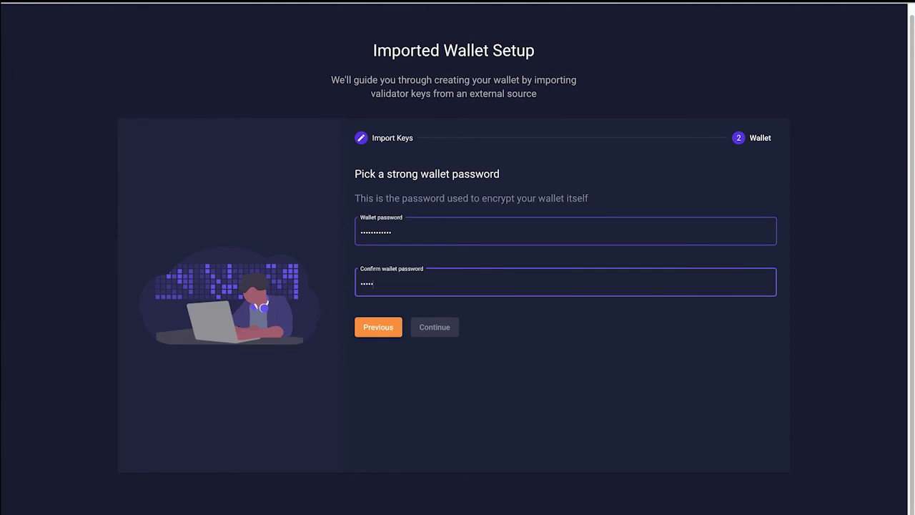
{"action": "type", "text": "•••••••••••"}
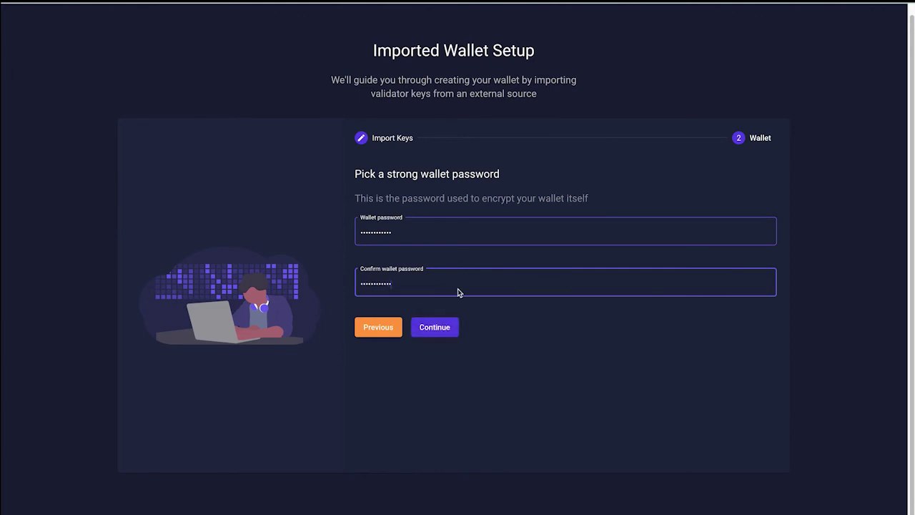
{"action": "left_click", "coordinate": [440, 328]}
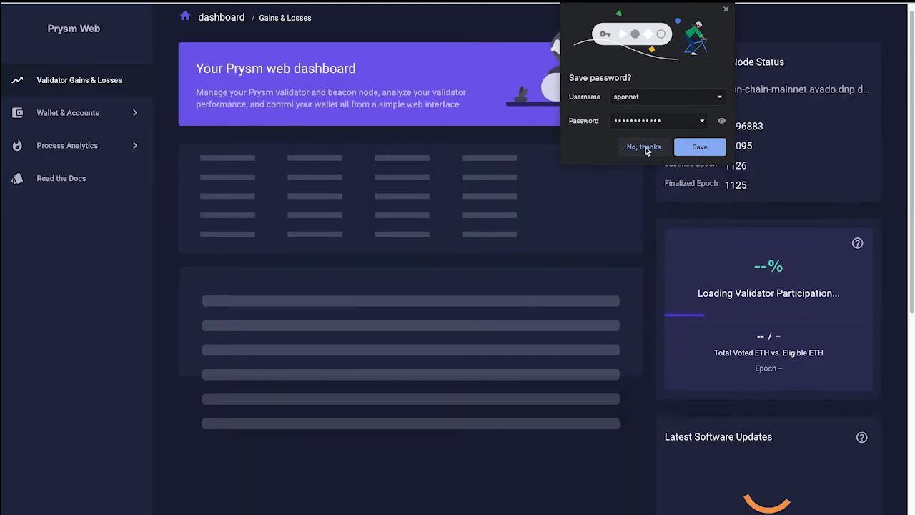
{"action": "left_click", "coordinate": [643, 147]}
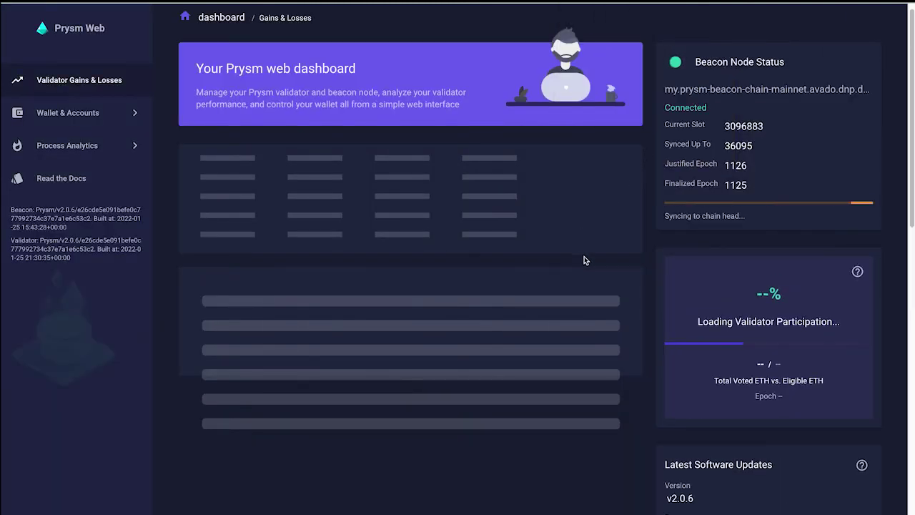